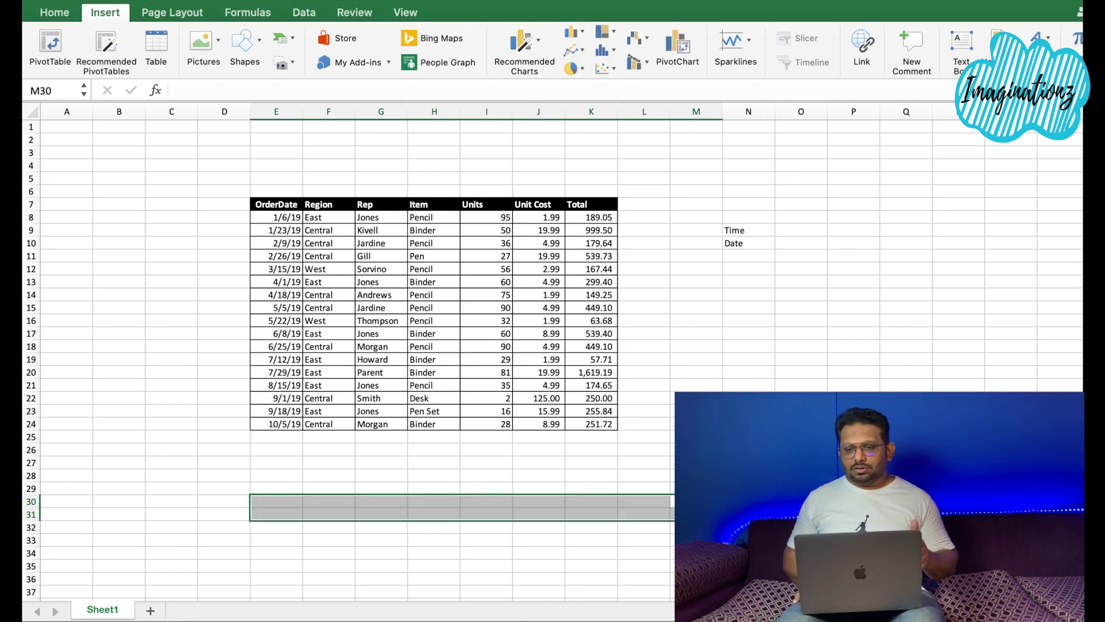
Move up column M to the empty cell beside the Time label
key(Up)
key(Up)
key(Up)
key(Up)
key(Up)
key(Up)
key(Up)
key(Up)
key(Up)
key(Up)
key(Up)
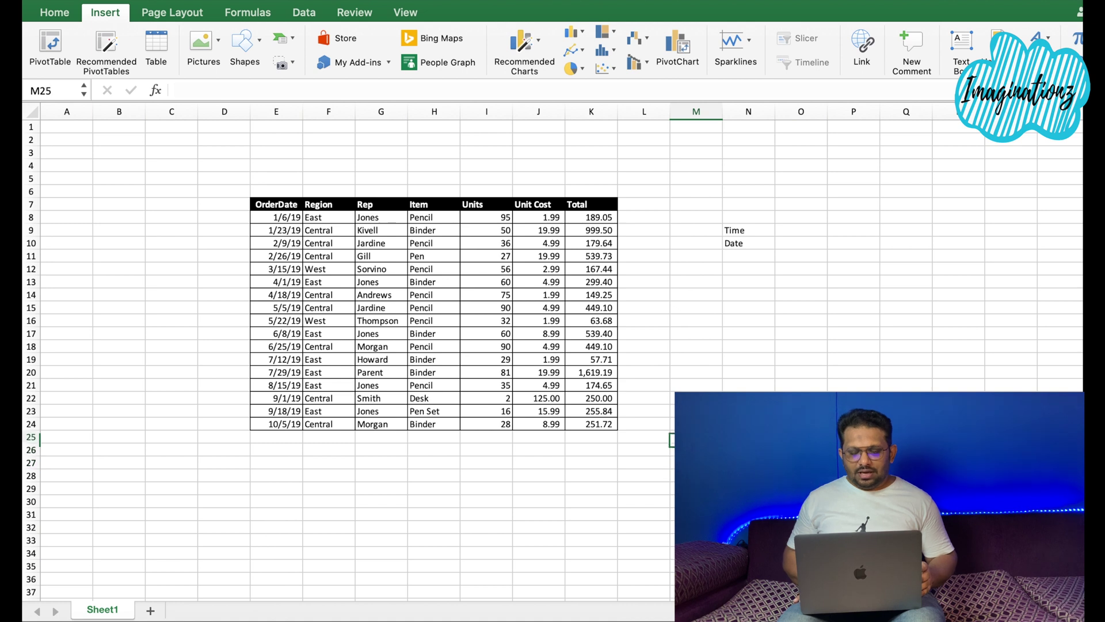
key(Up)
key(Up)
key(Up)
key(Up)
key(Up)
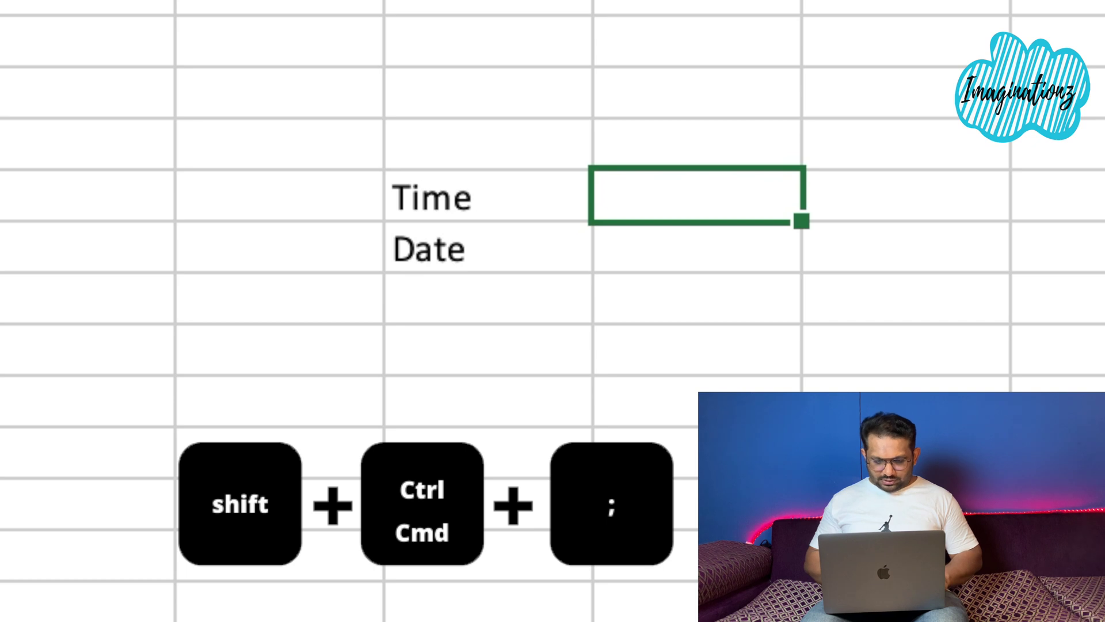
Stamp 8:36 PM beside Time and today's date, 7/10/2020, beside Date
key(ctrl+shift+semicolon)
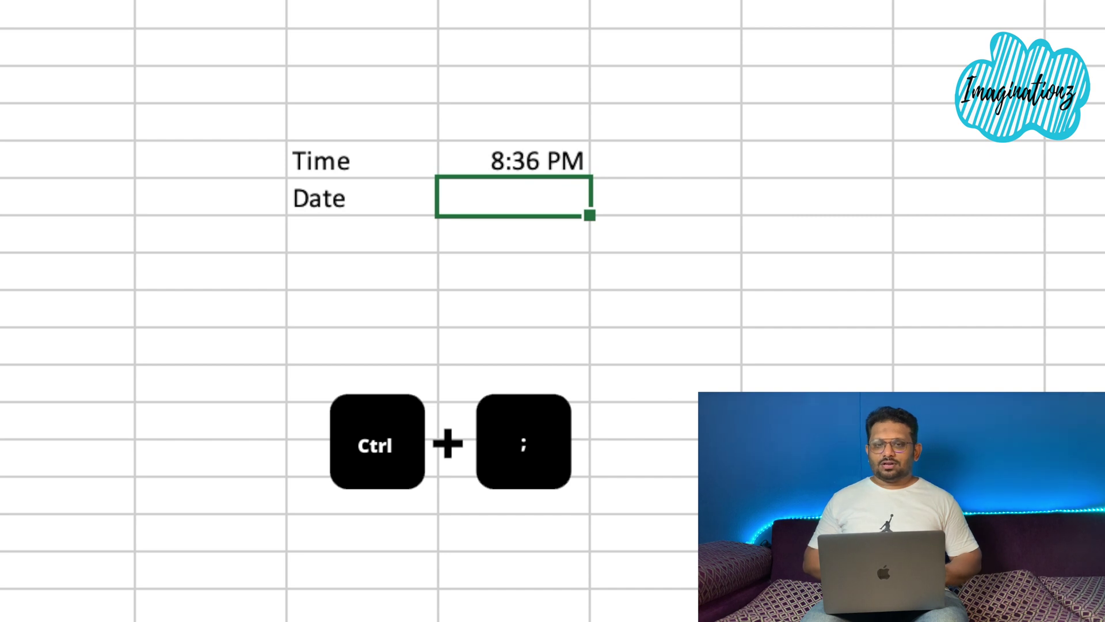
key(ctrl+semicolon)
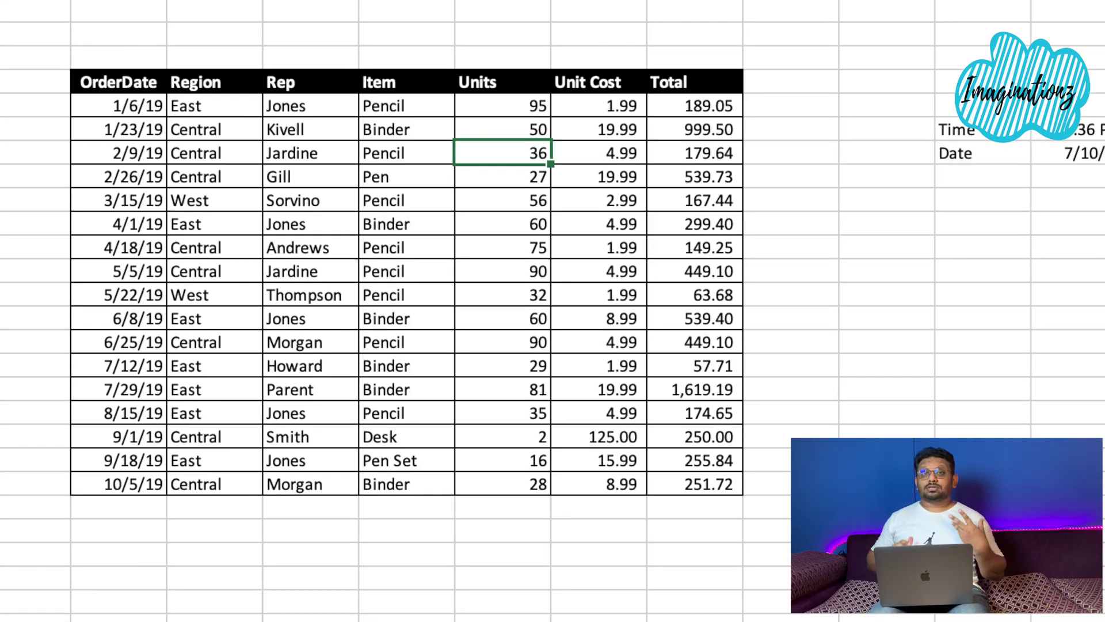
Select the whole 2/9/19 Jardine Pencil row with Shift+Space
key(Right)
key(Right)
key(Right)
key(Right)
key(Right)
key(Right)
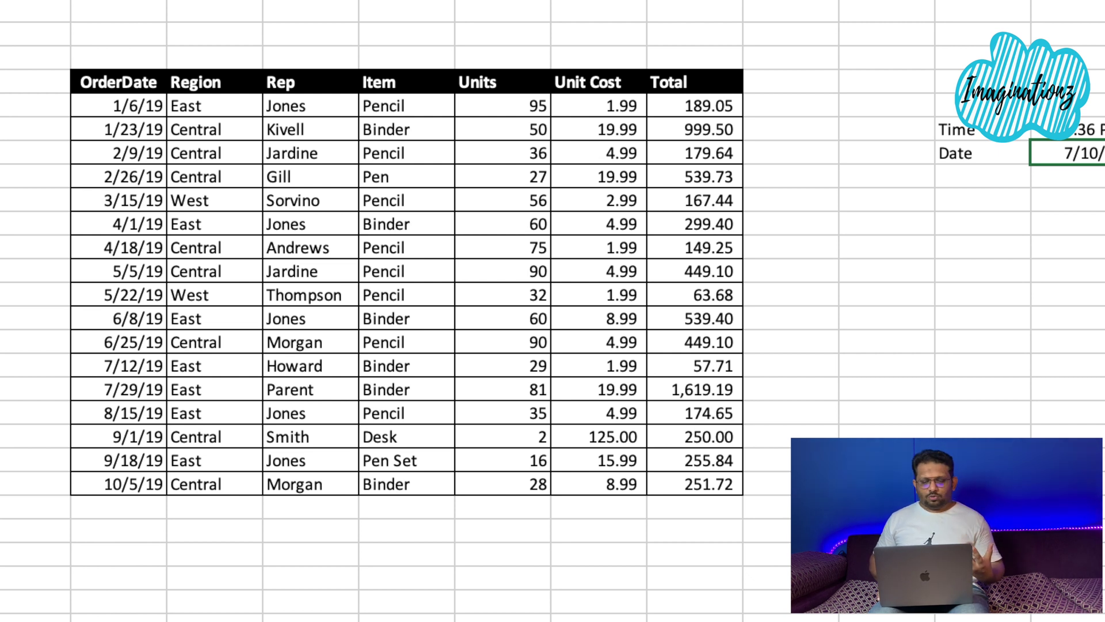
key(Left)
key(Left)
key(Left)
key(Left)
key(Left)
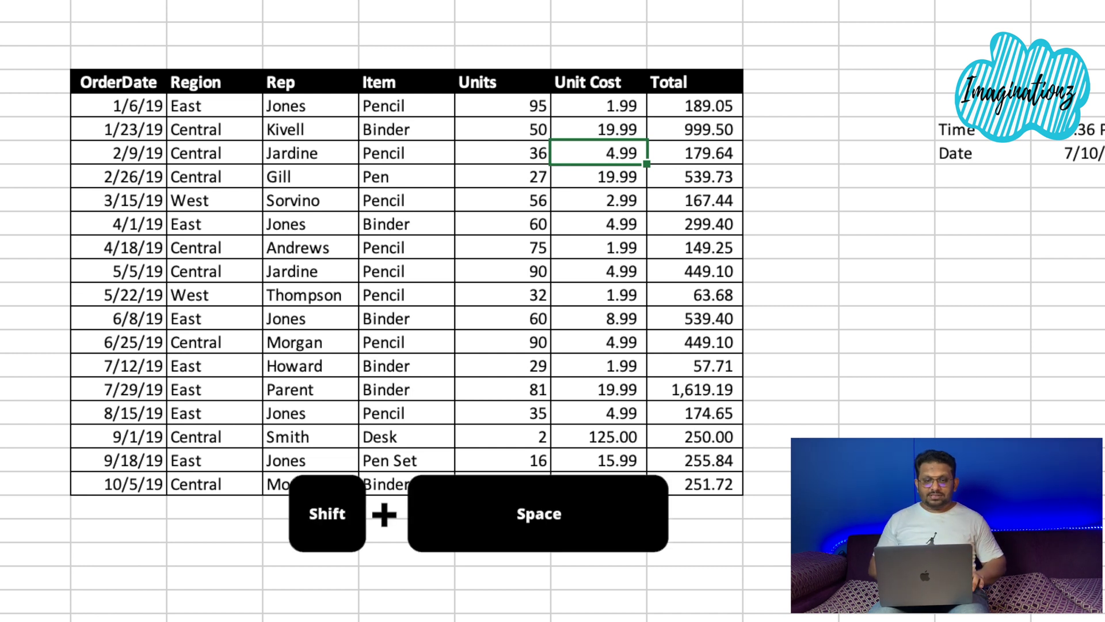
key(shift+space)
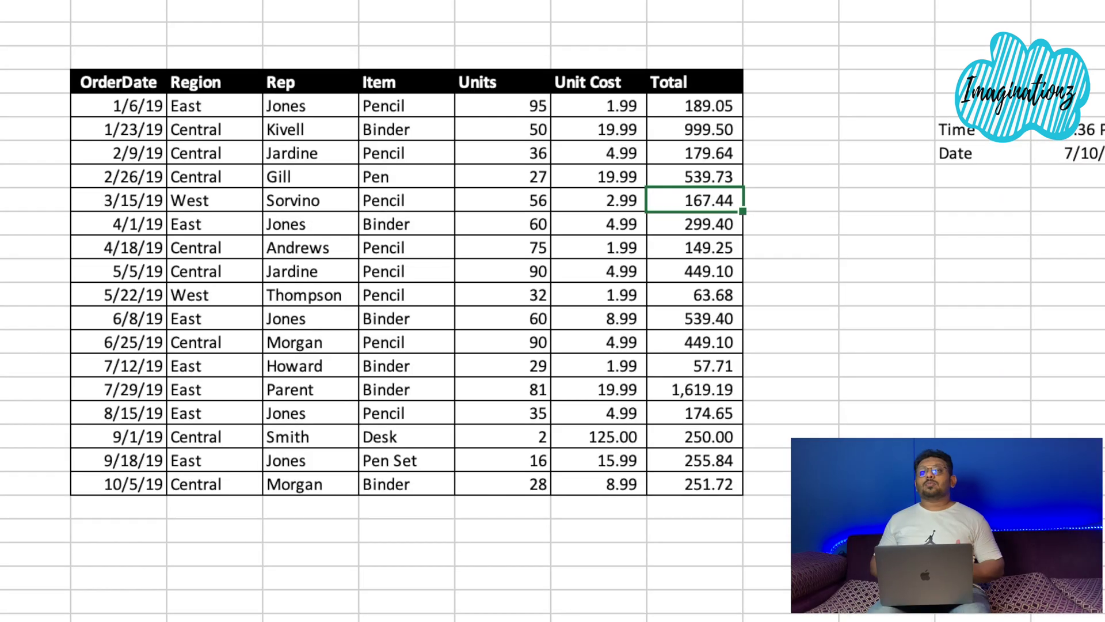
Select the entire Unit Cost column with Ctrl+Space
click(598, 200)
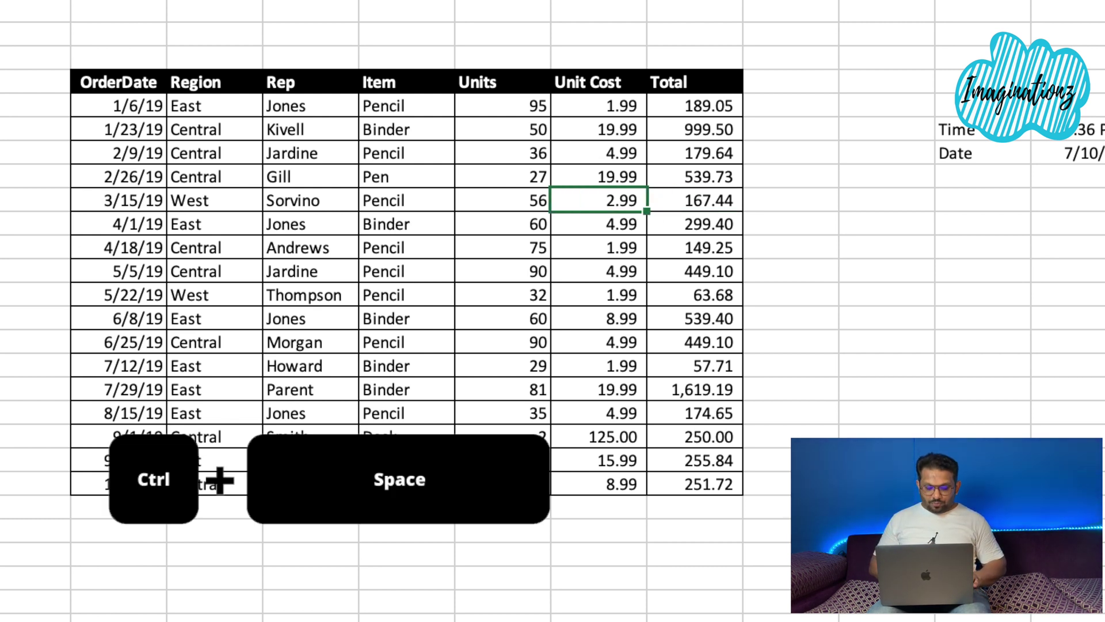
key(ctrl+space)
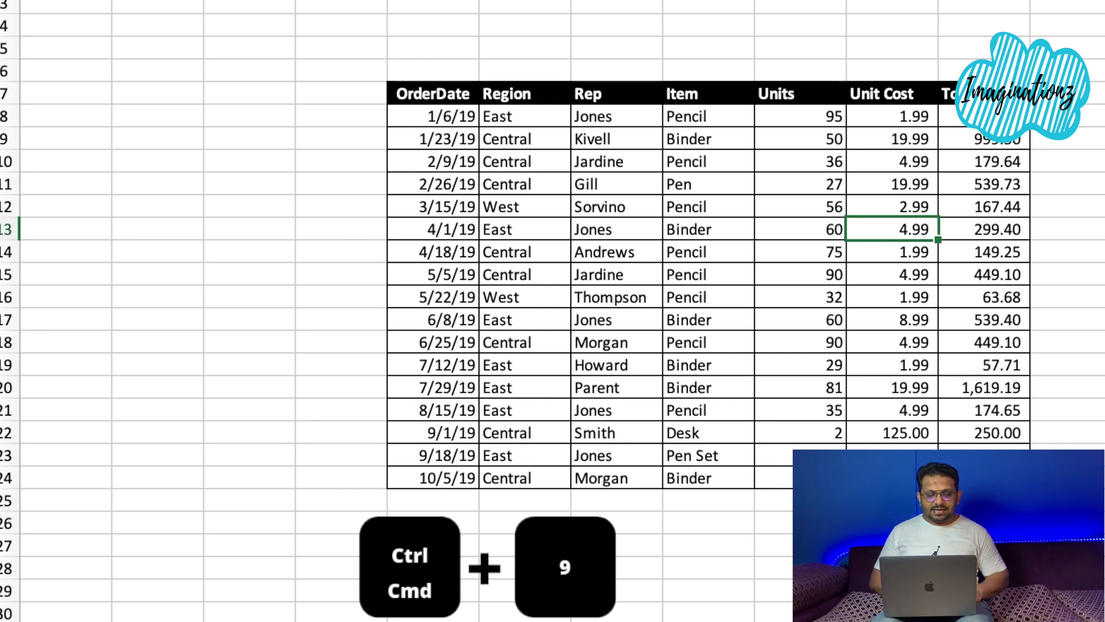
key(ctrl+9)
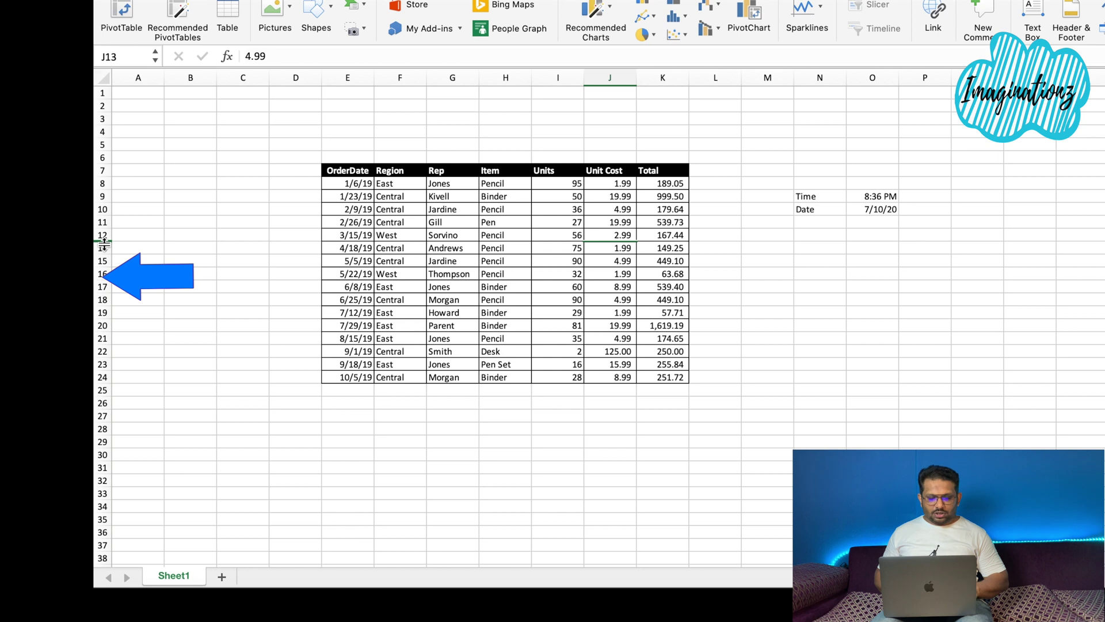
double_click(37, 276)
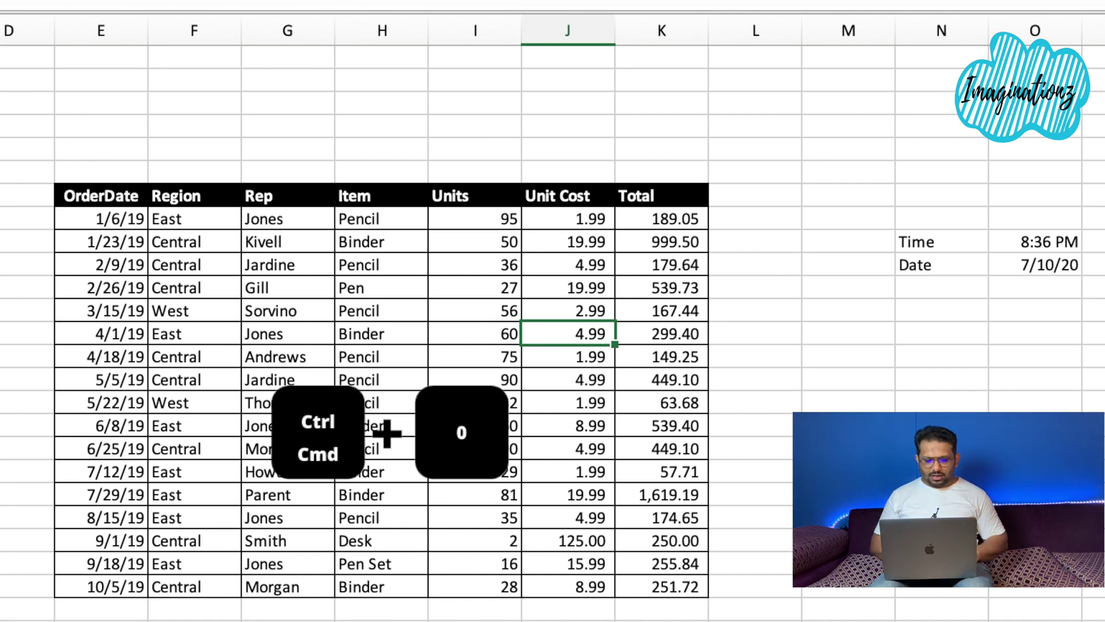
key(ctrl+0)
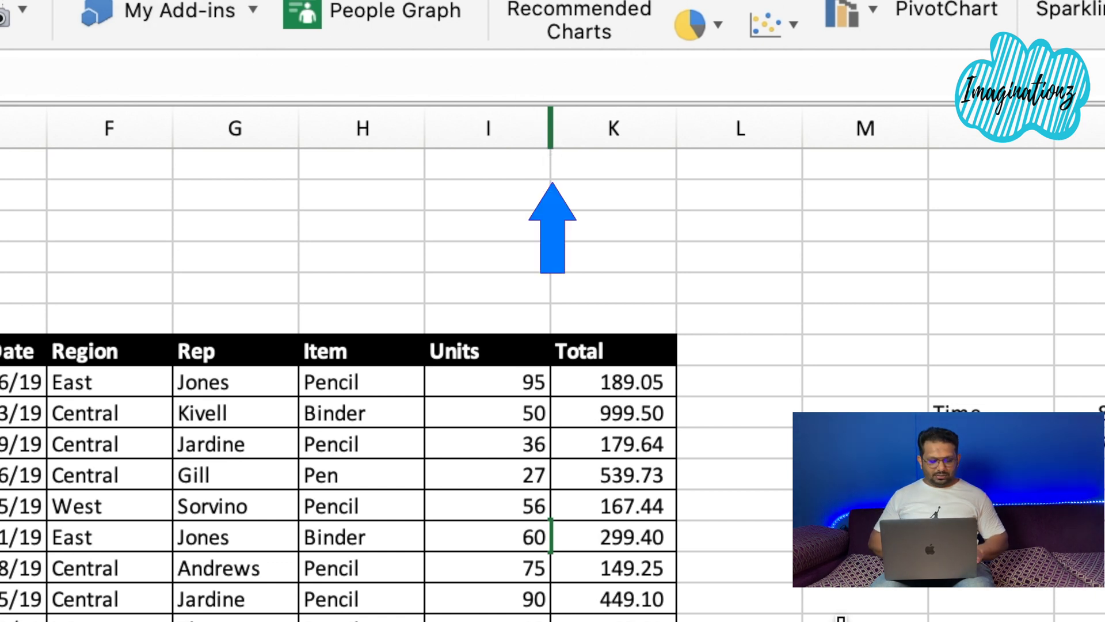
key(ctrl+shift+0)
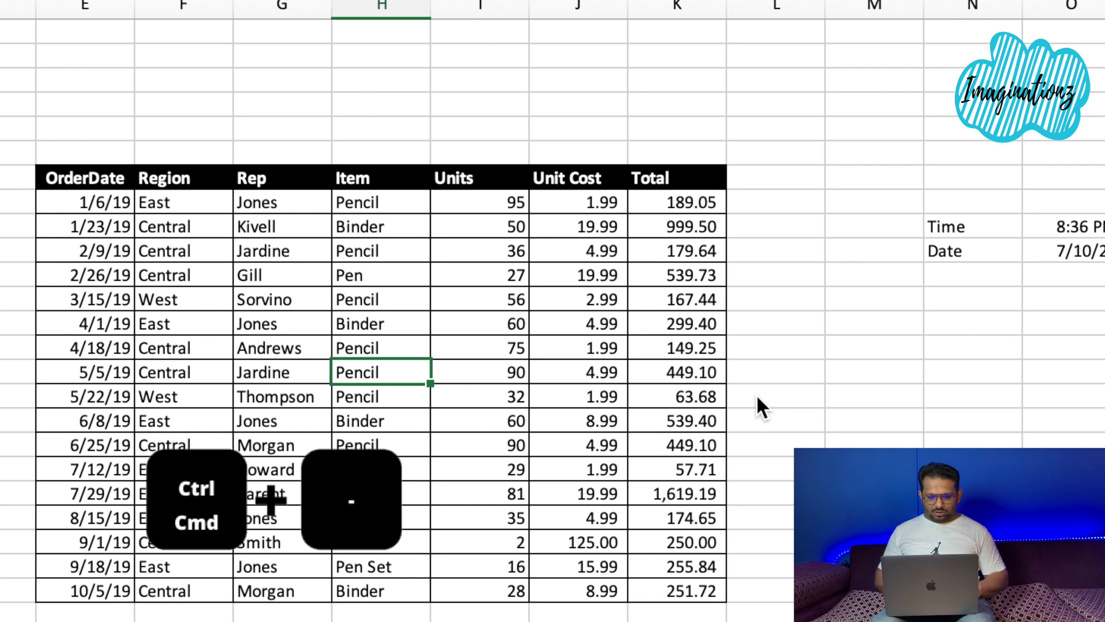
Delete the entire Item column through the Delete dialog
key(super+minus)
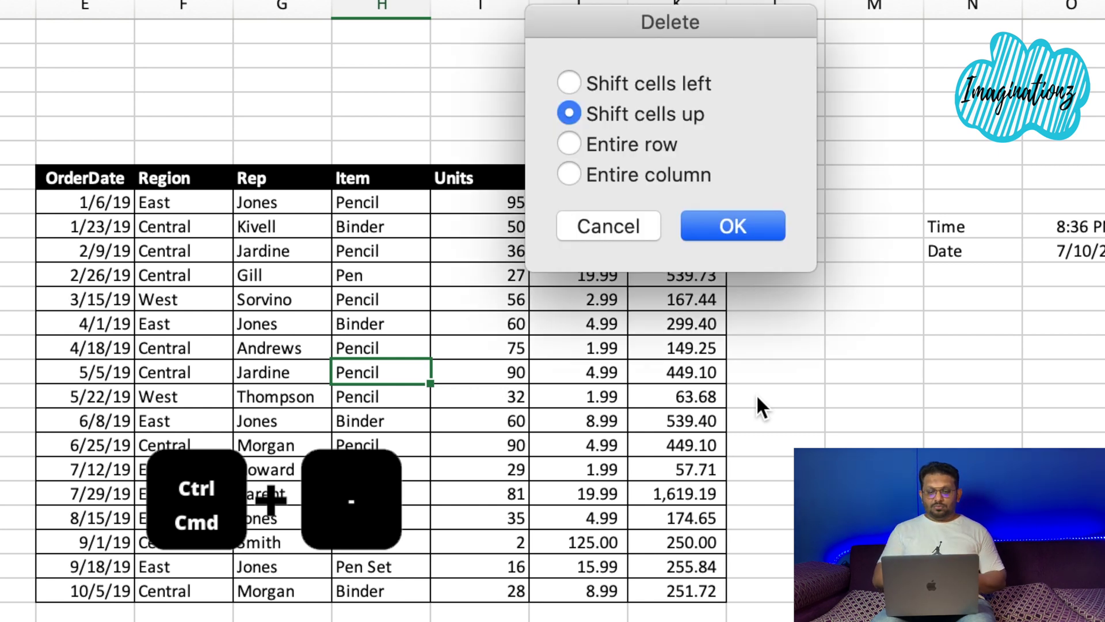
click(650, 150)
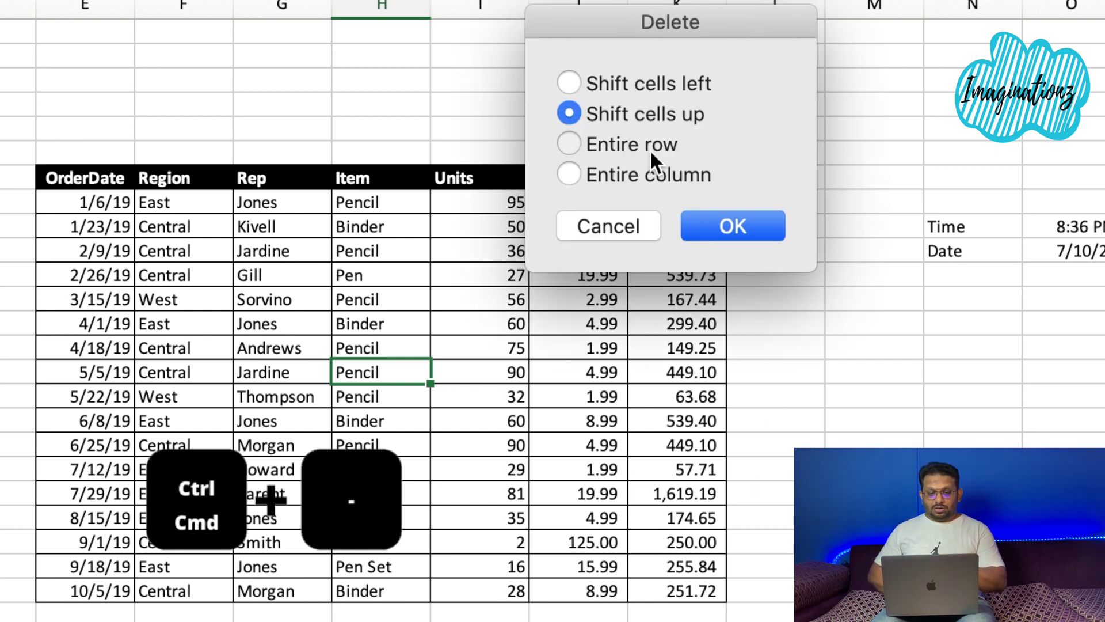
click(648, 176)
click(720, 222)
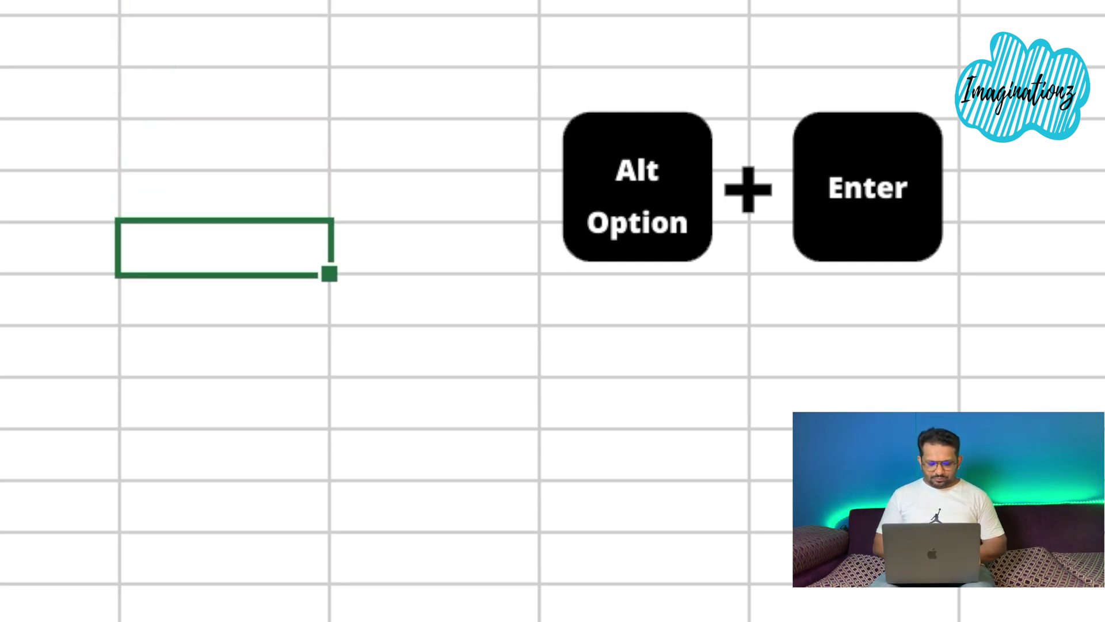
Enter "This is a", "video from", "Imaginationz" as three lines in one cell
text(This is a)
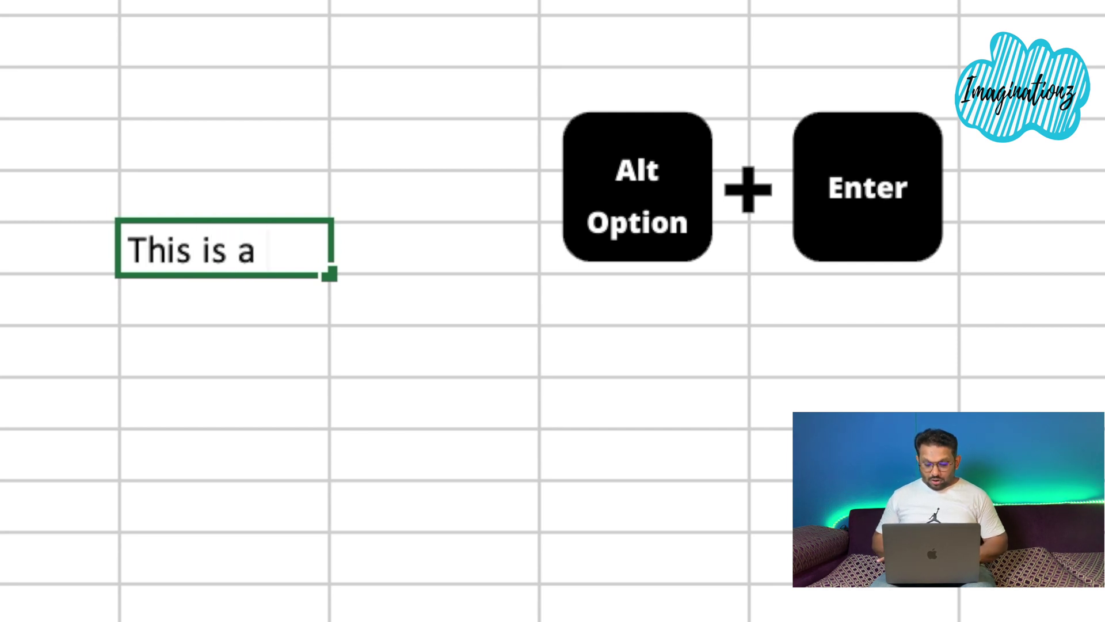
key(alt+Return)
text(vide)
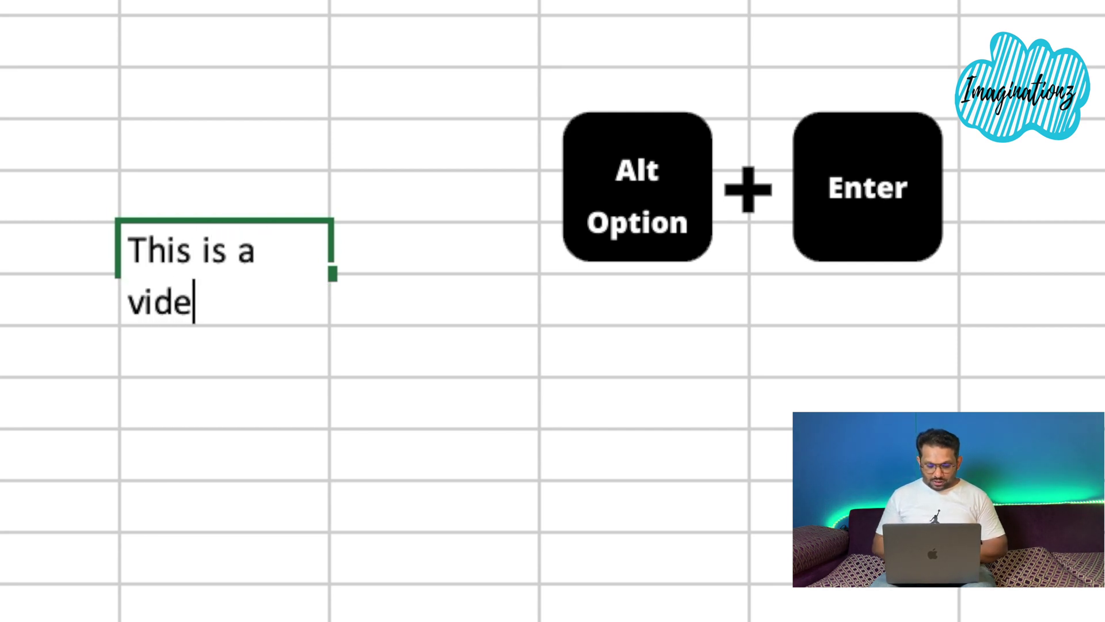
text(o from)
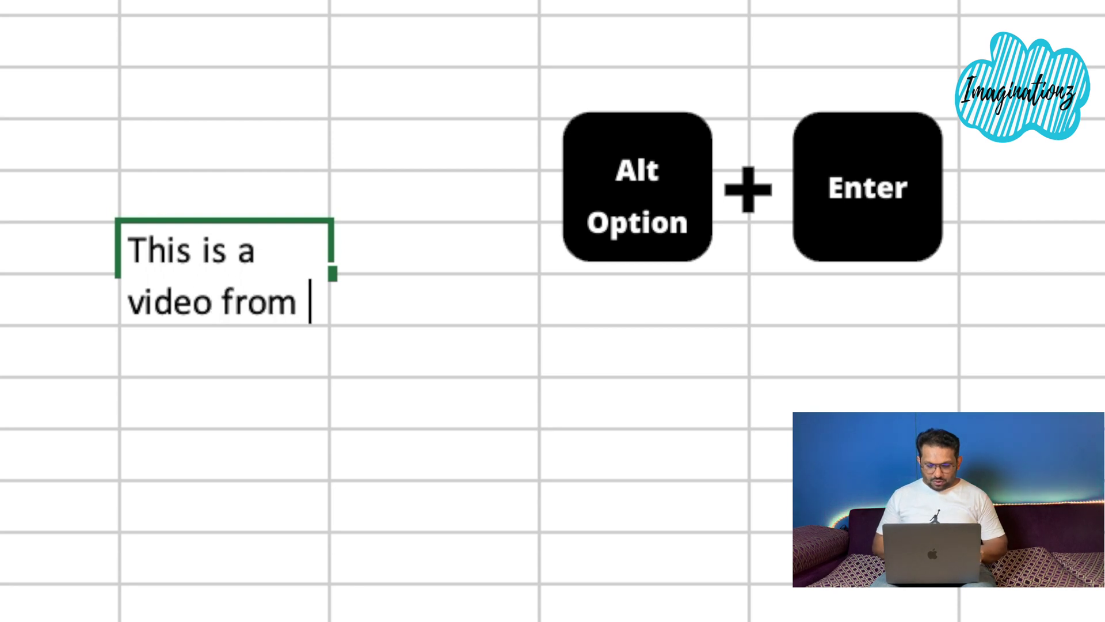
key(alt+Return)
text(I)
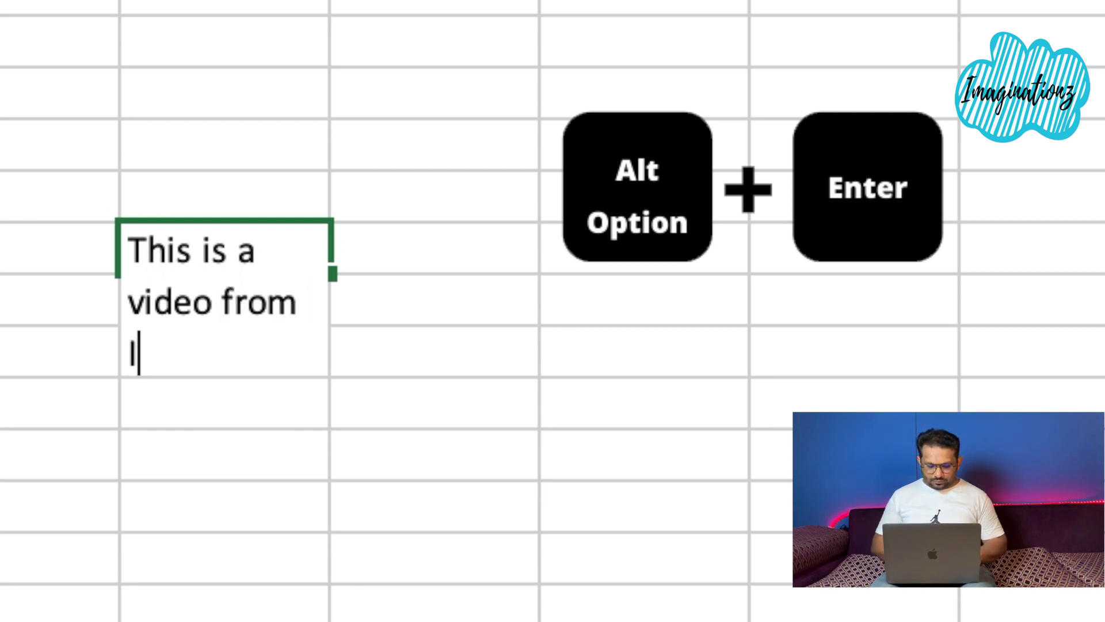
text(magina)
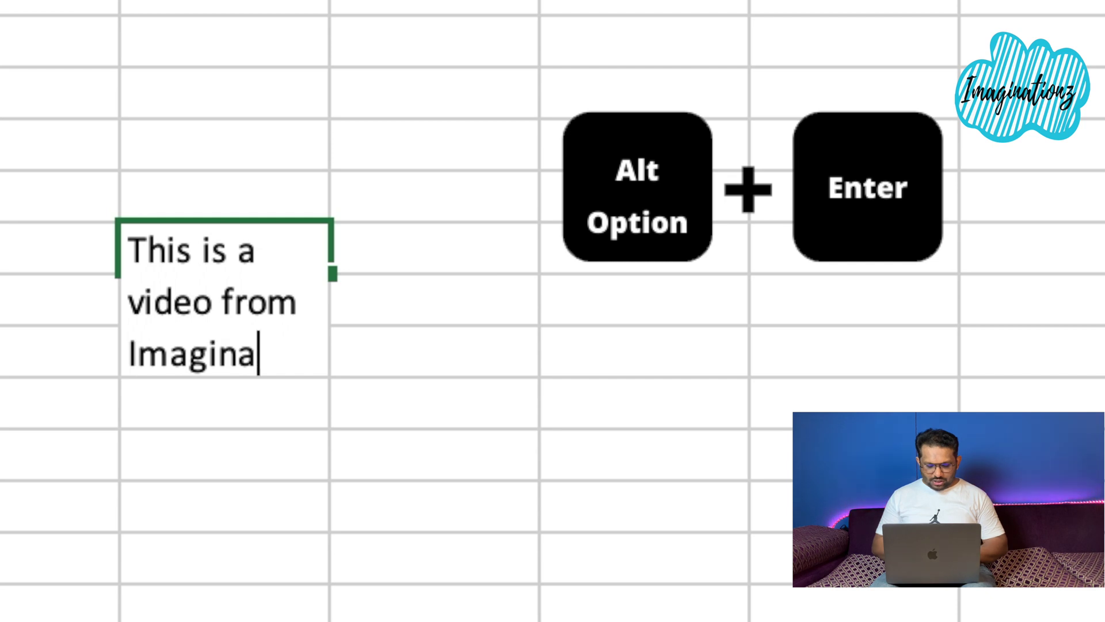
text(tionz)
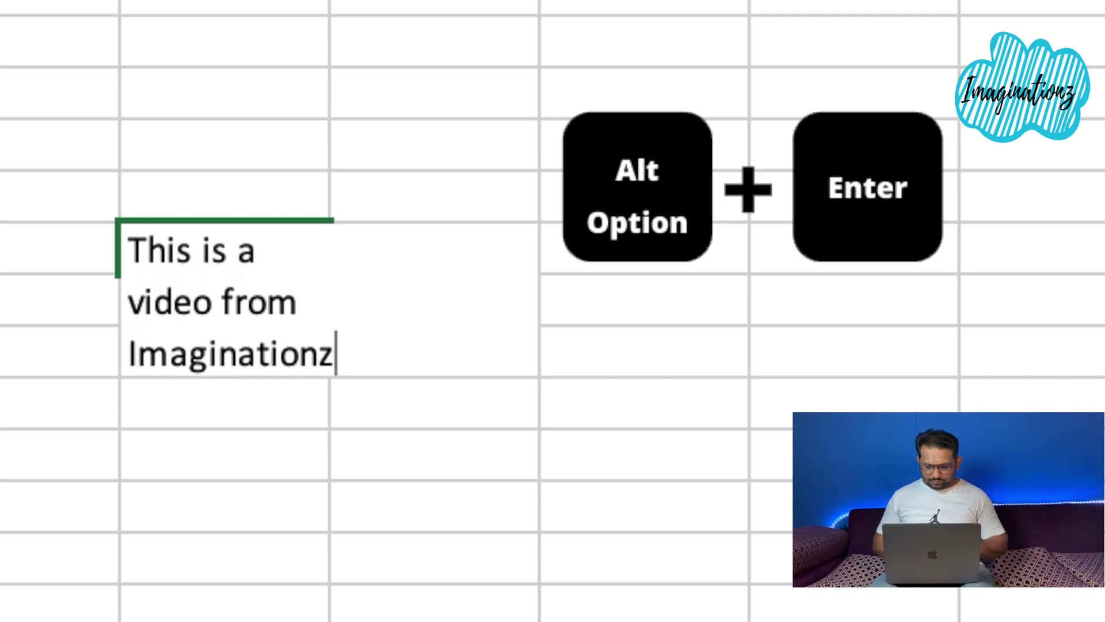
key(Return)
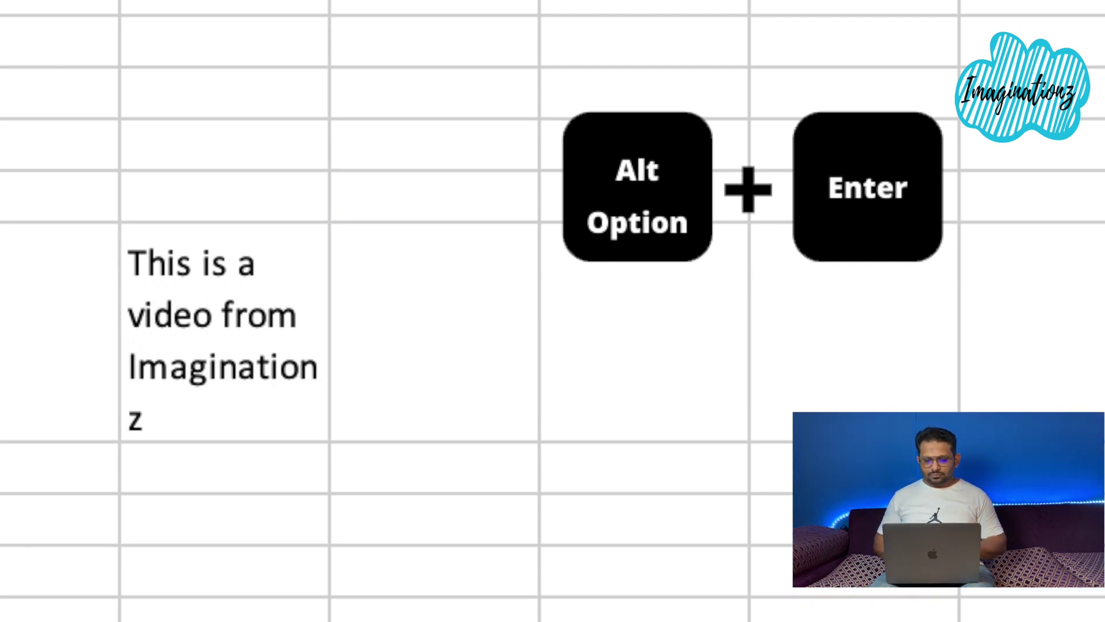
Widen column B so Imaginationz fits on one line
drag(329, 0, 346, 0)
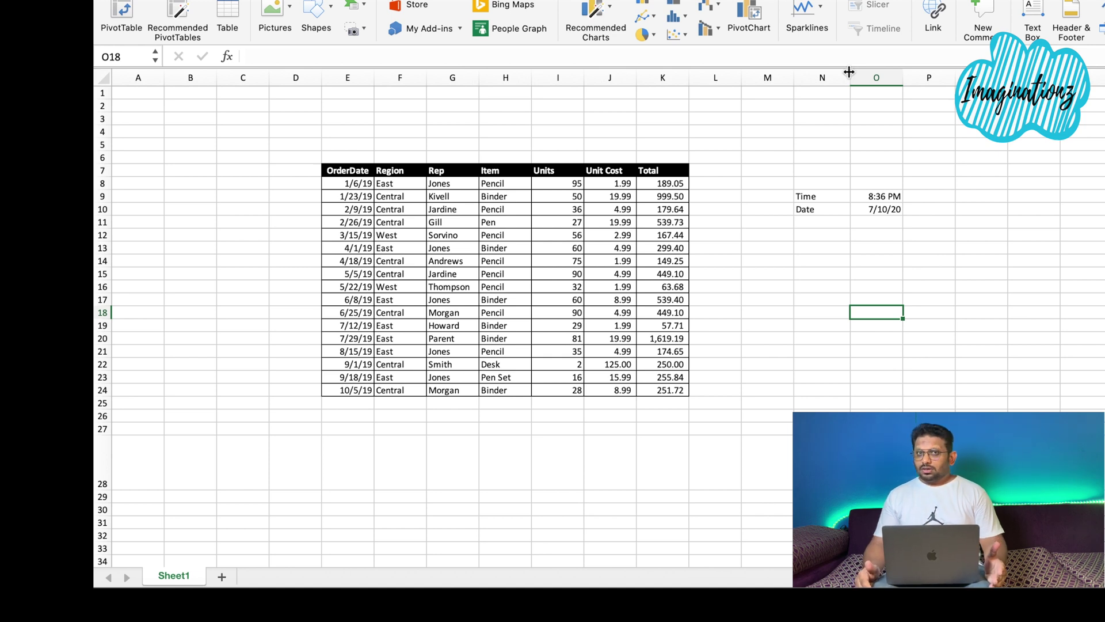
Open the workbook's Save As dialog with F12
key(F12)
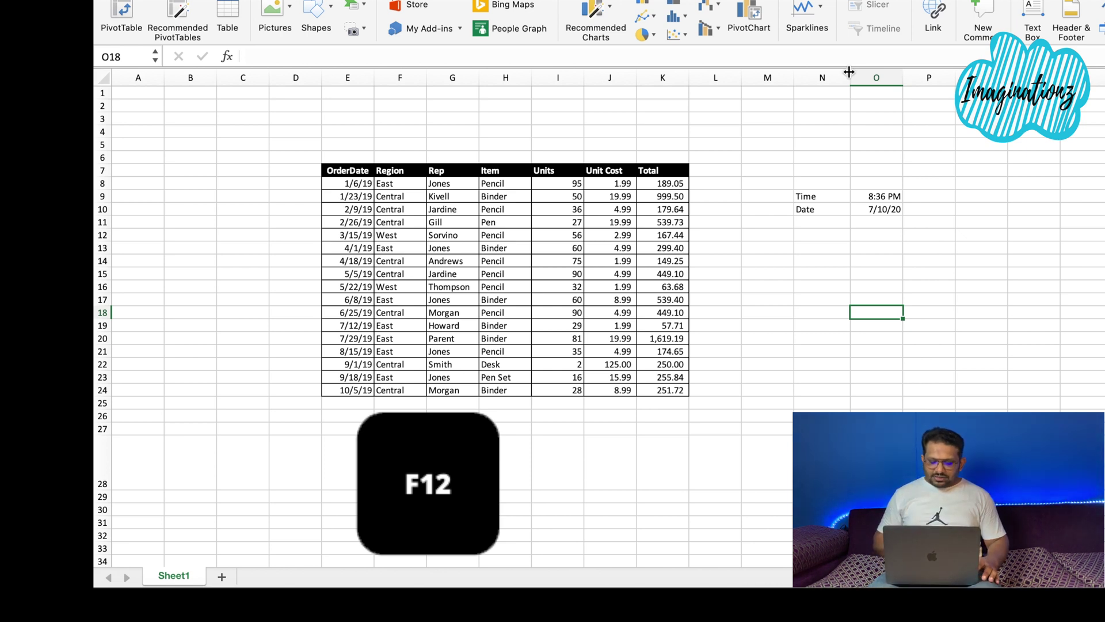
key(F12)
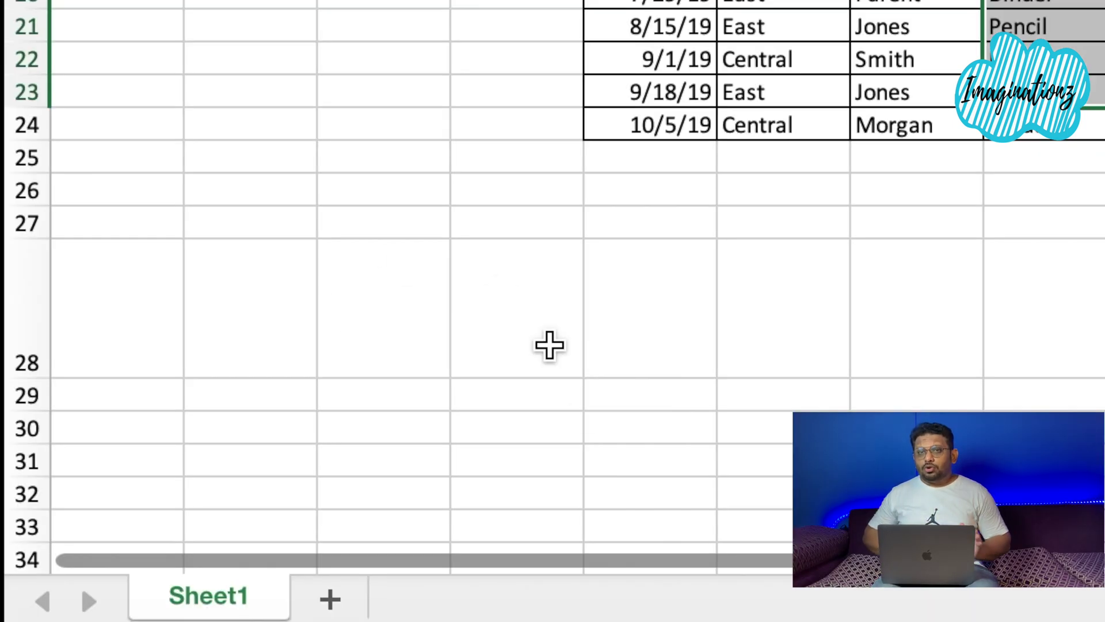
Insert a new blank worksheet, Sheet4, with Shift+F11
click(586, 413)
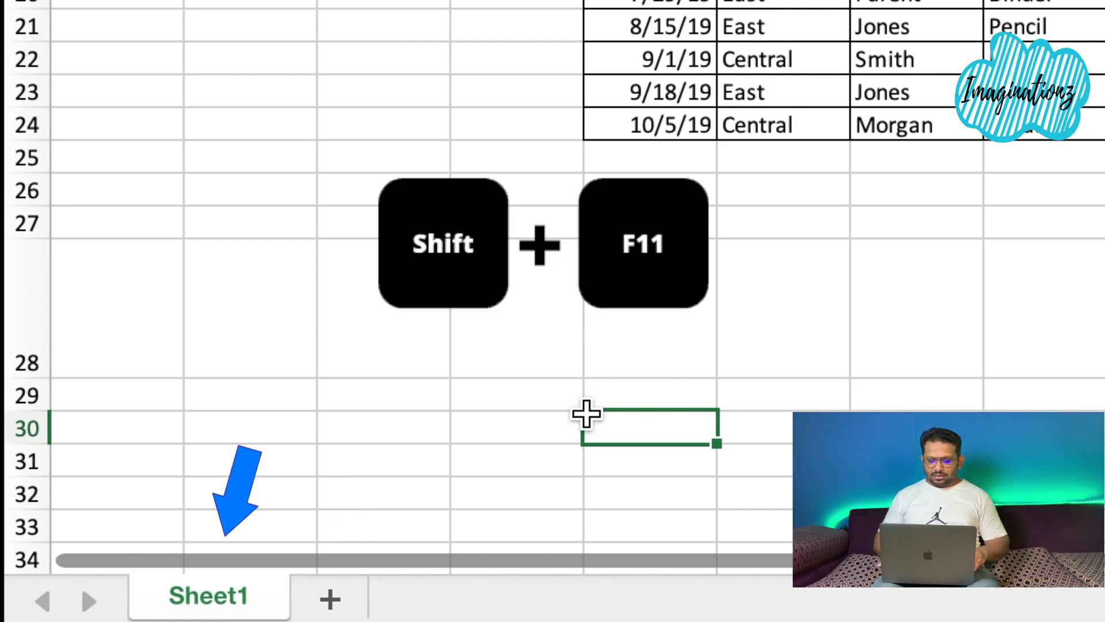
key(shift+F11)
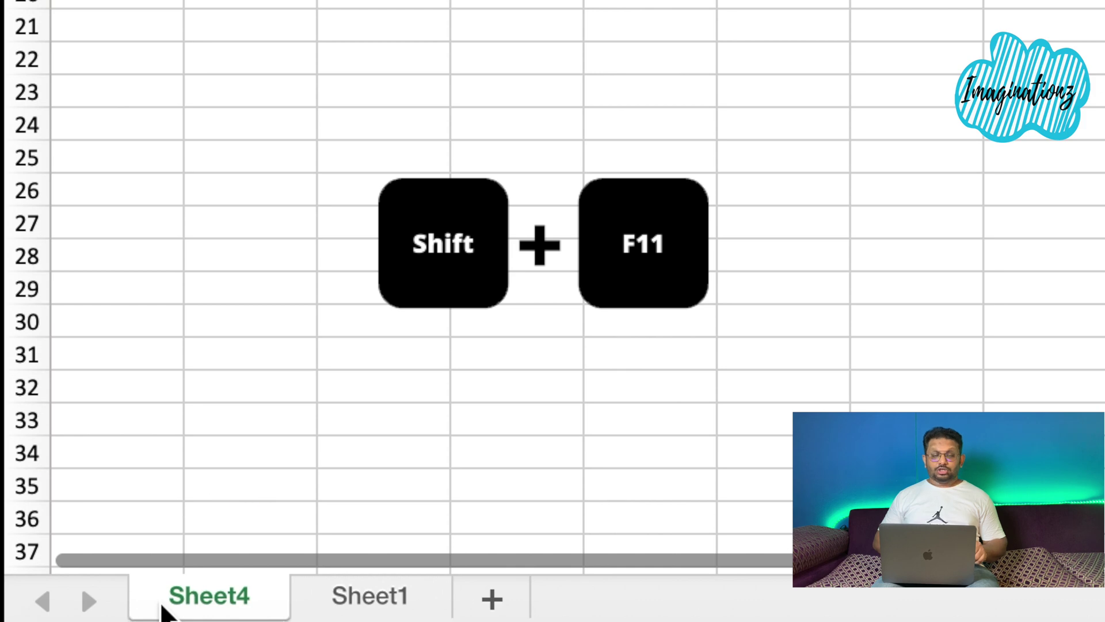